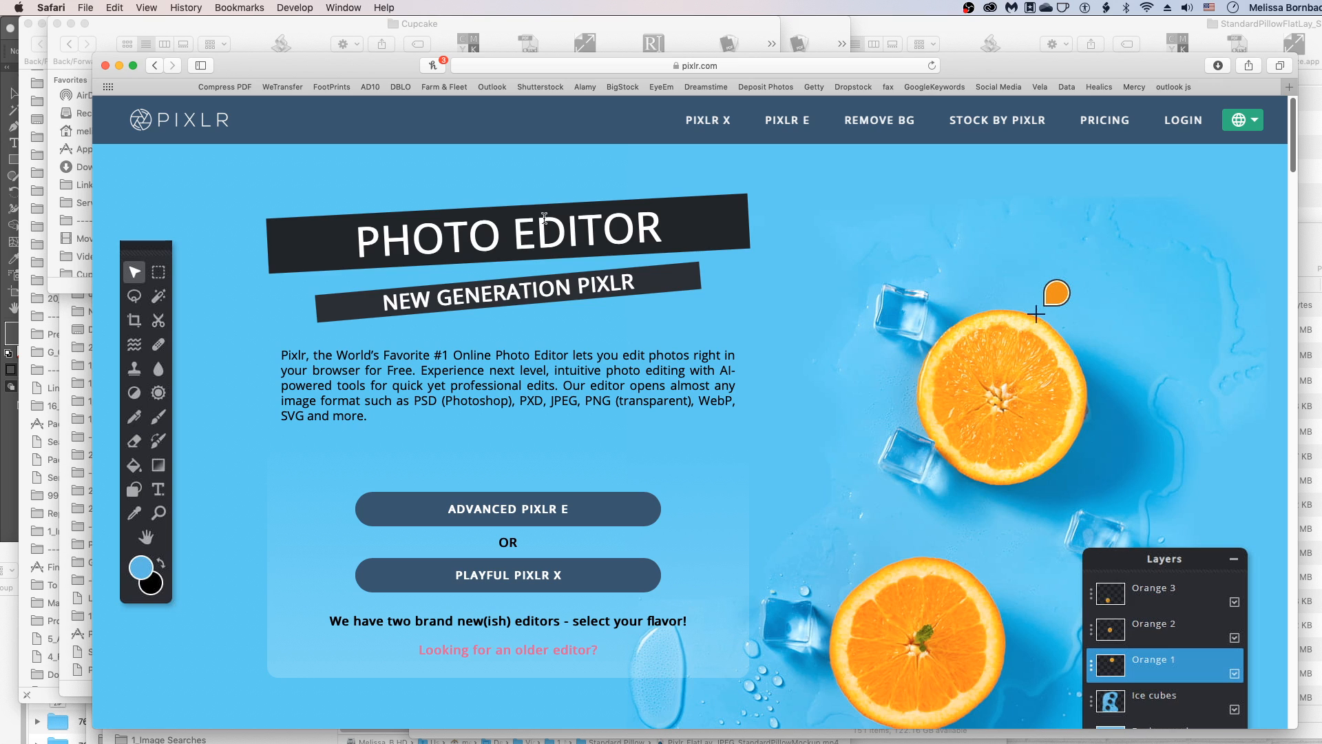
Open StrawberryCupcake_Topper_8x12.jpg from the Cupcake Mockups folder in Pixlr X, keeping the original size of 3600 x 2400 px
left_click(567, 585)
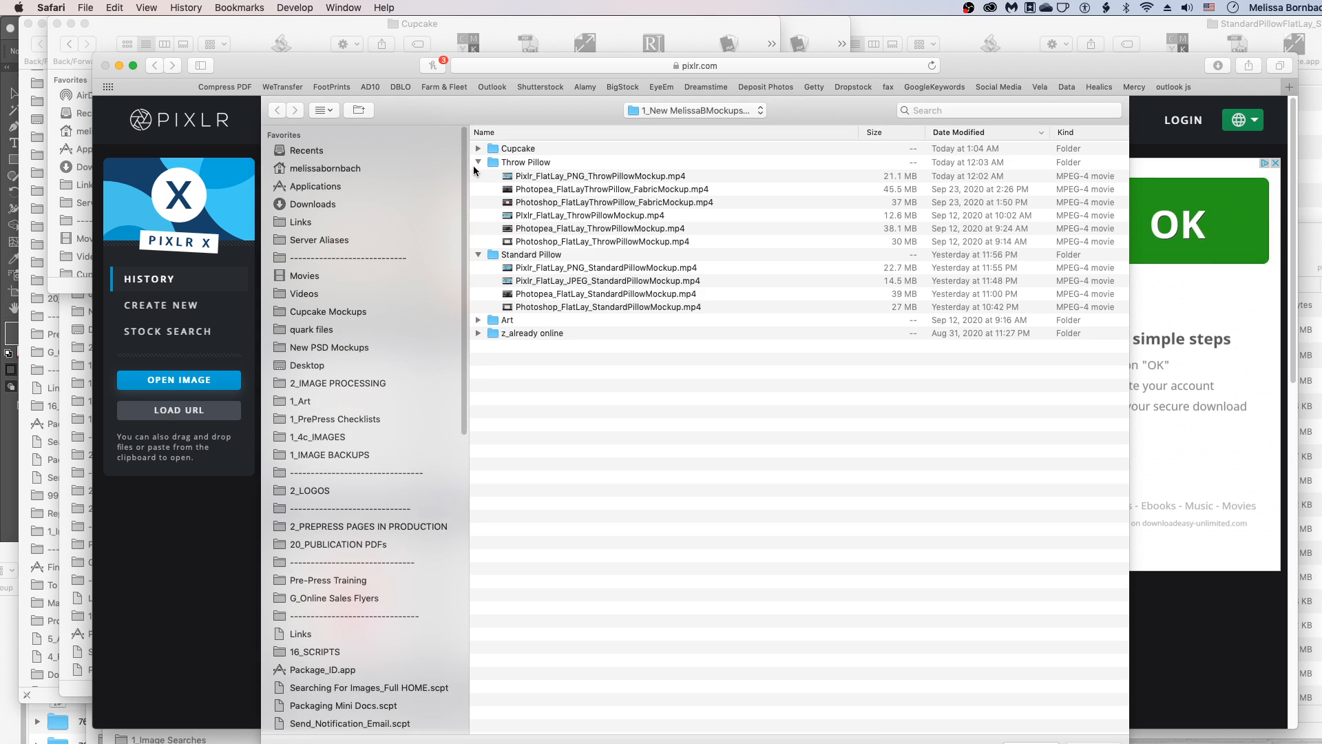
left_click(295, 309)
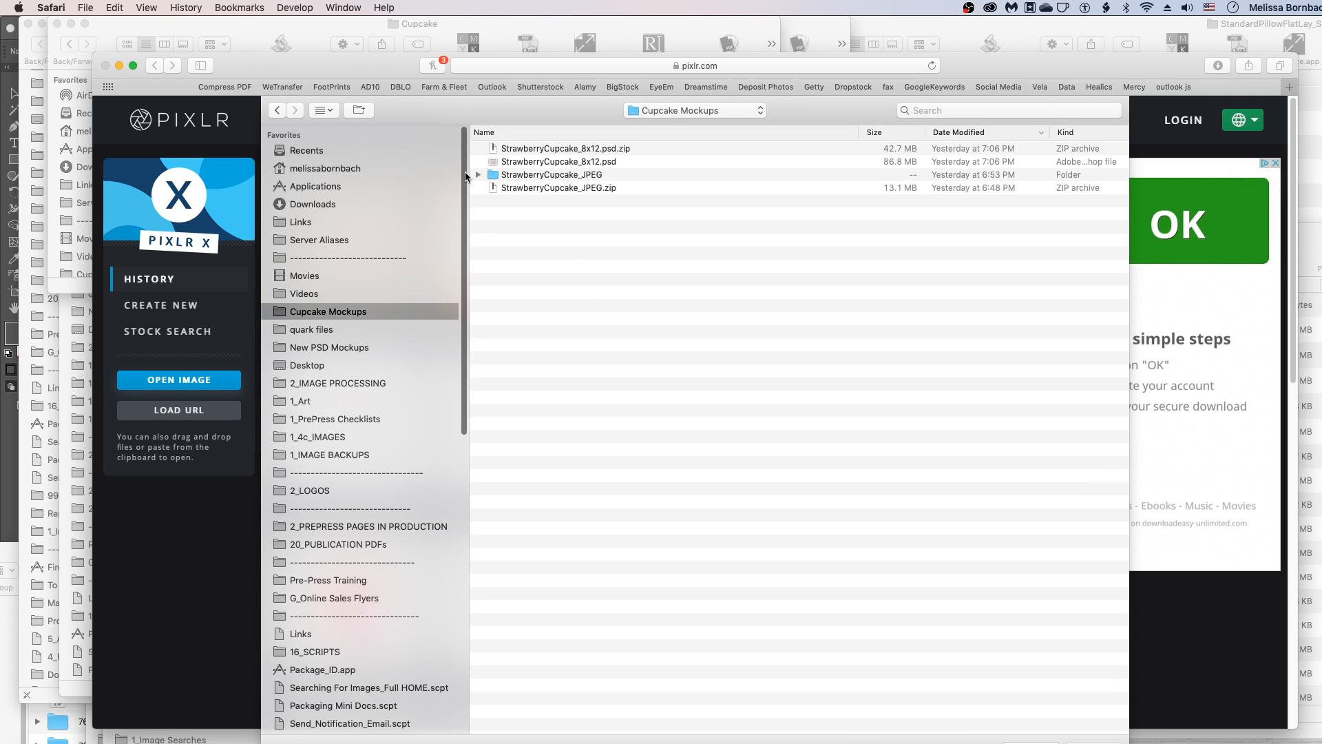
left_click(479, 175)
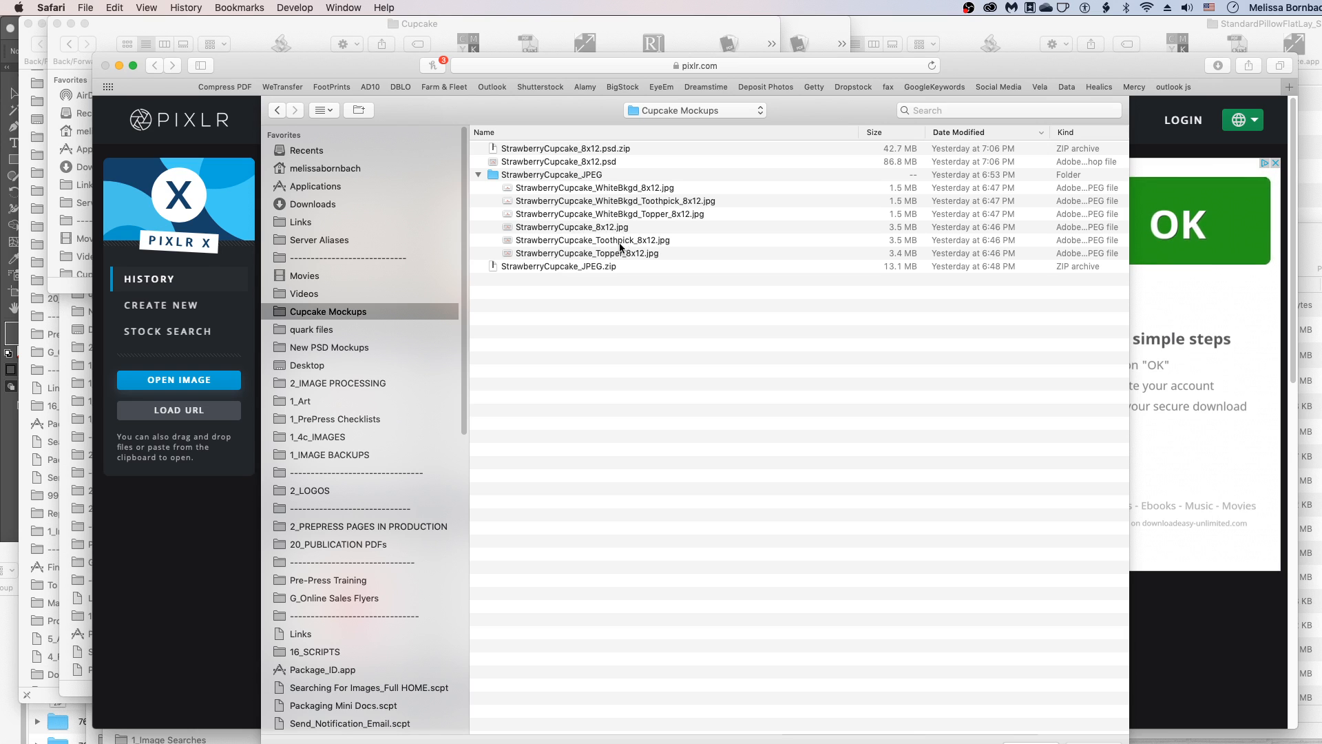
left_click(594, 253)
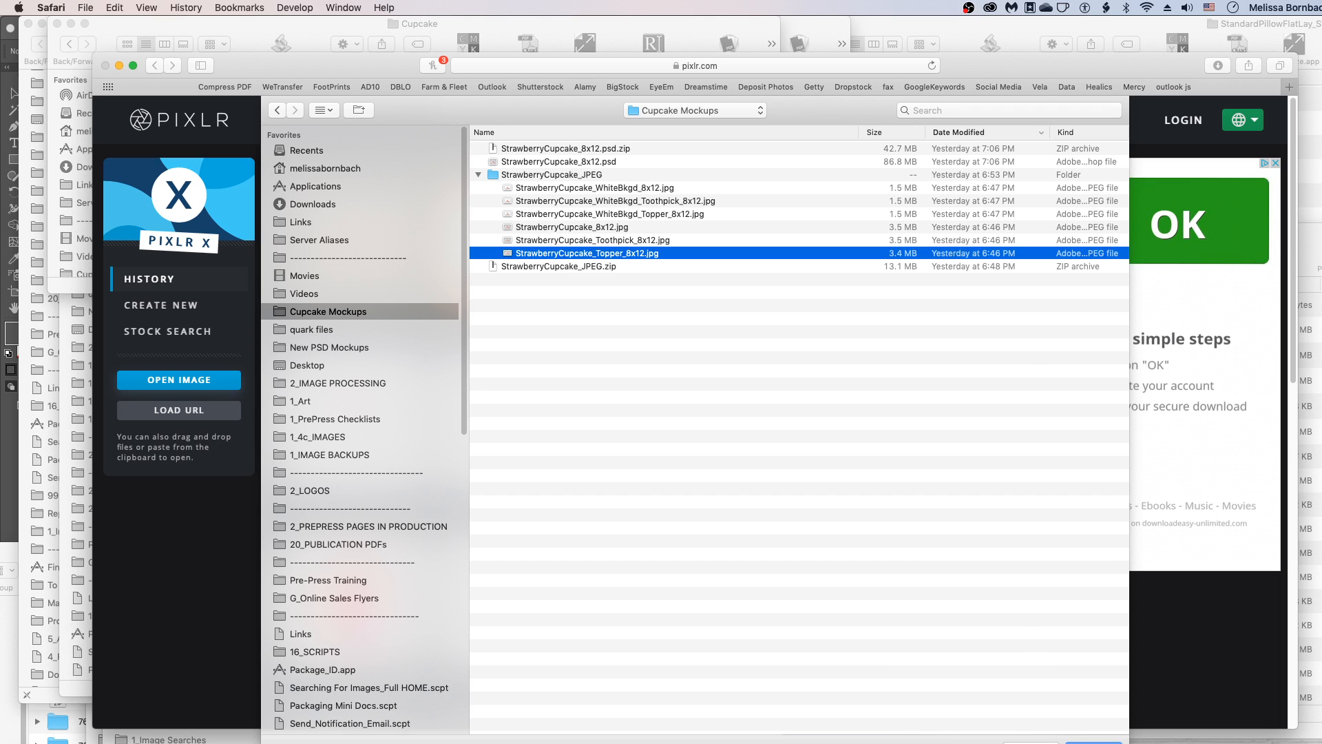
key("Return")
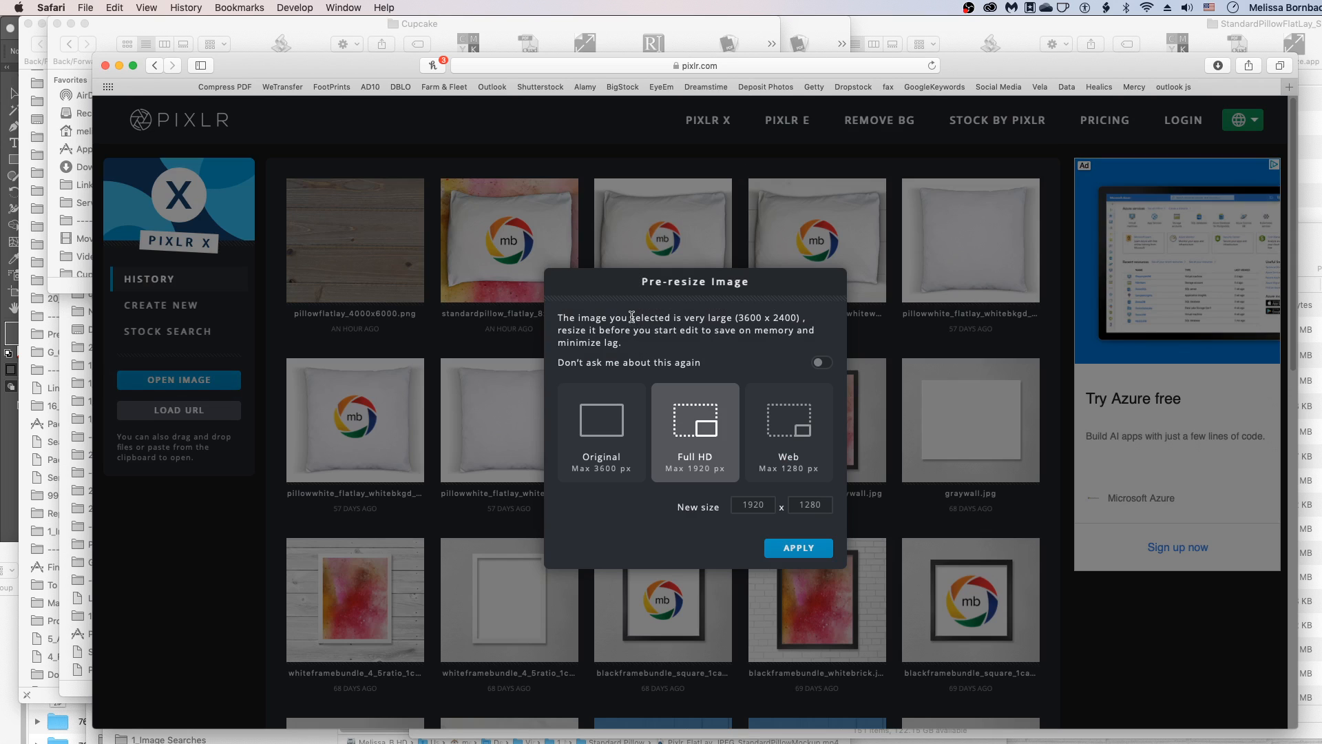
left_click(602, 432)
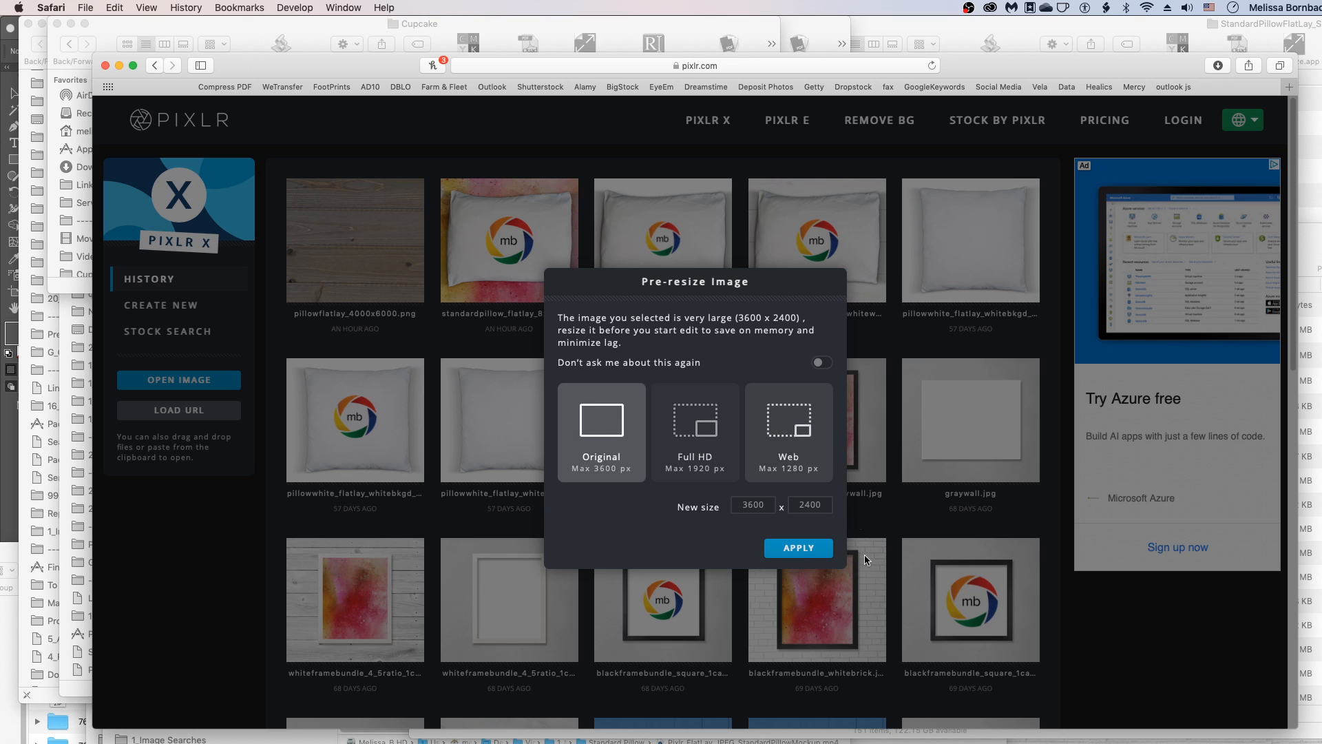
left_click(800, 550)
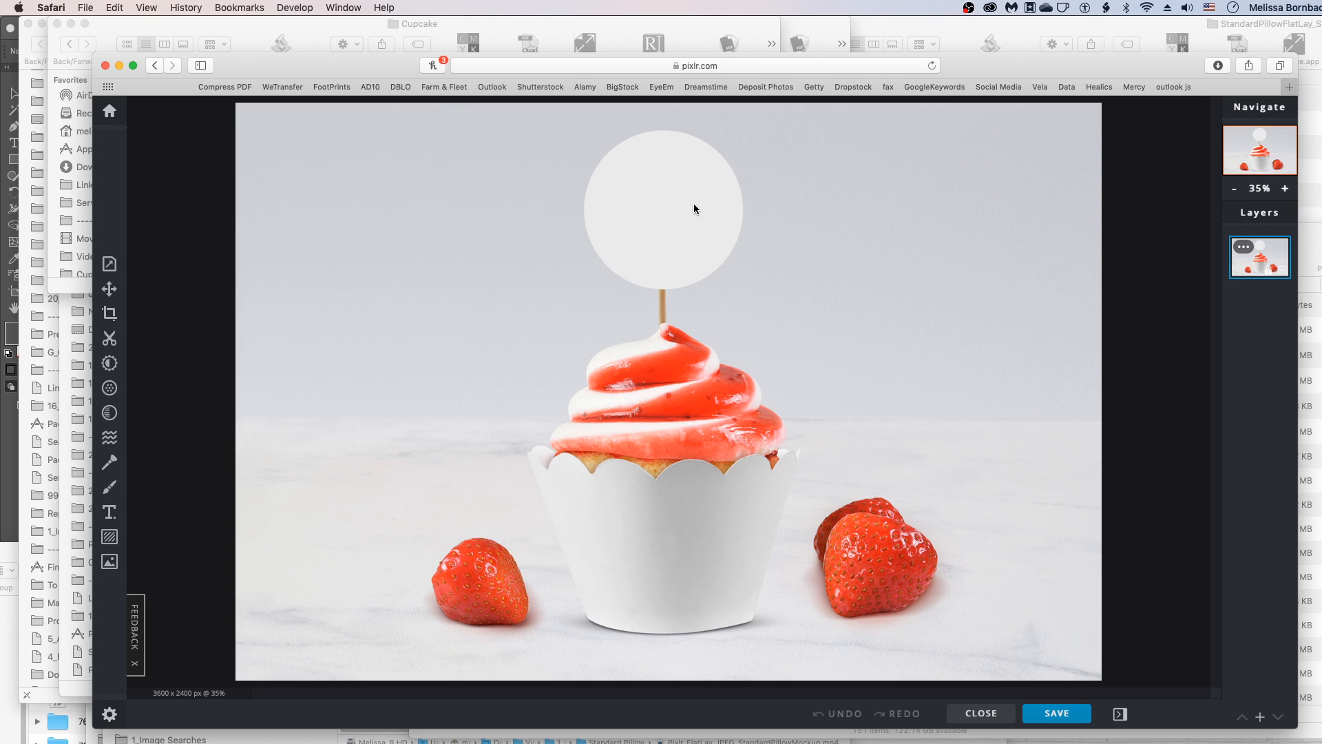
Add Thankful.jpg from the 1_Art folder as a new image layer over the cupcake photo
left_click(109, 562)
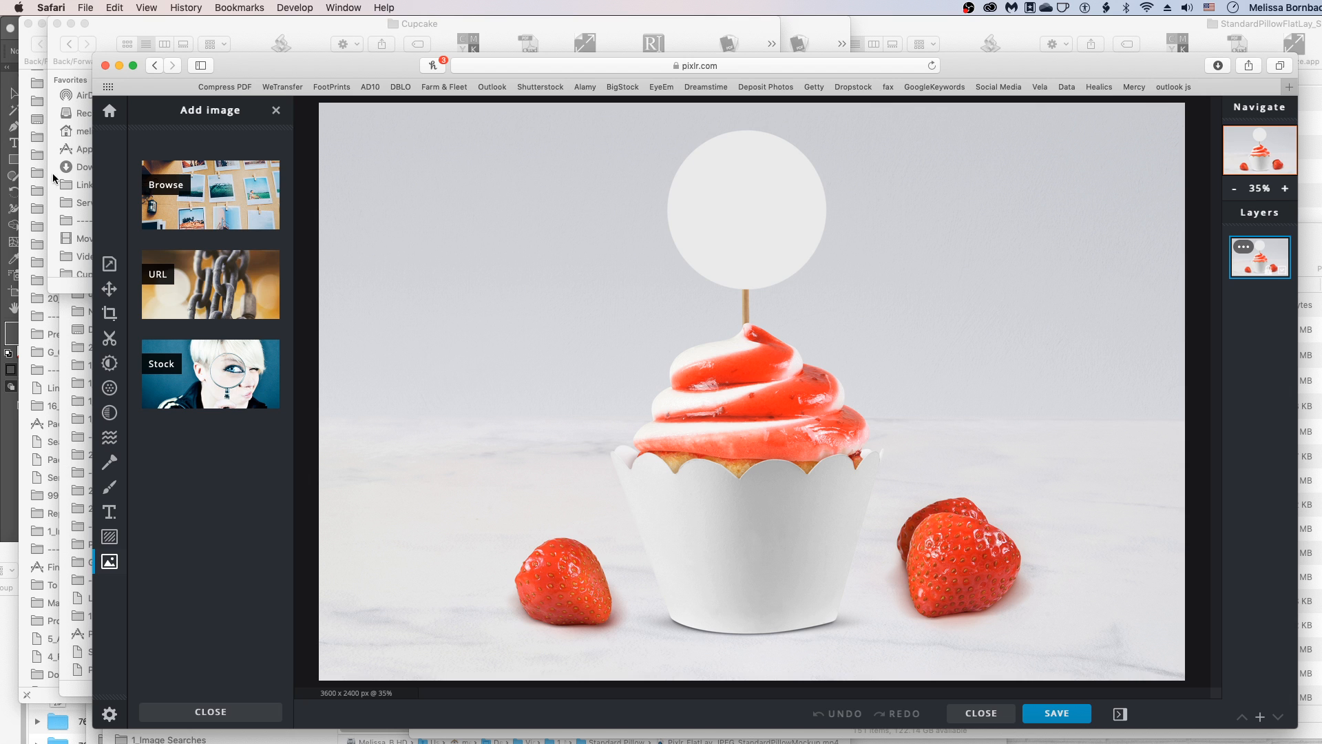
left_click(231, 196)
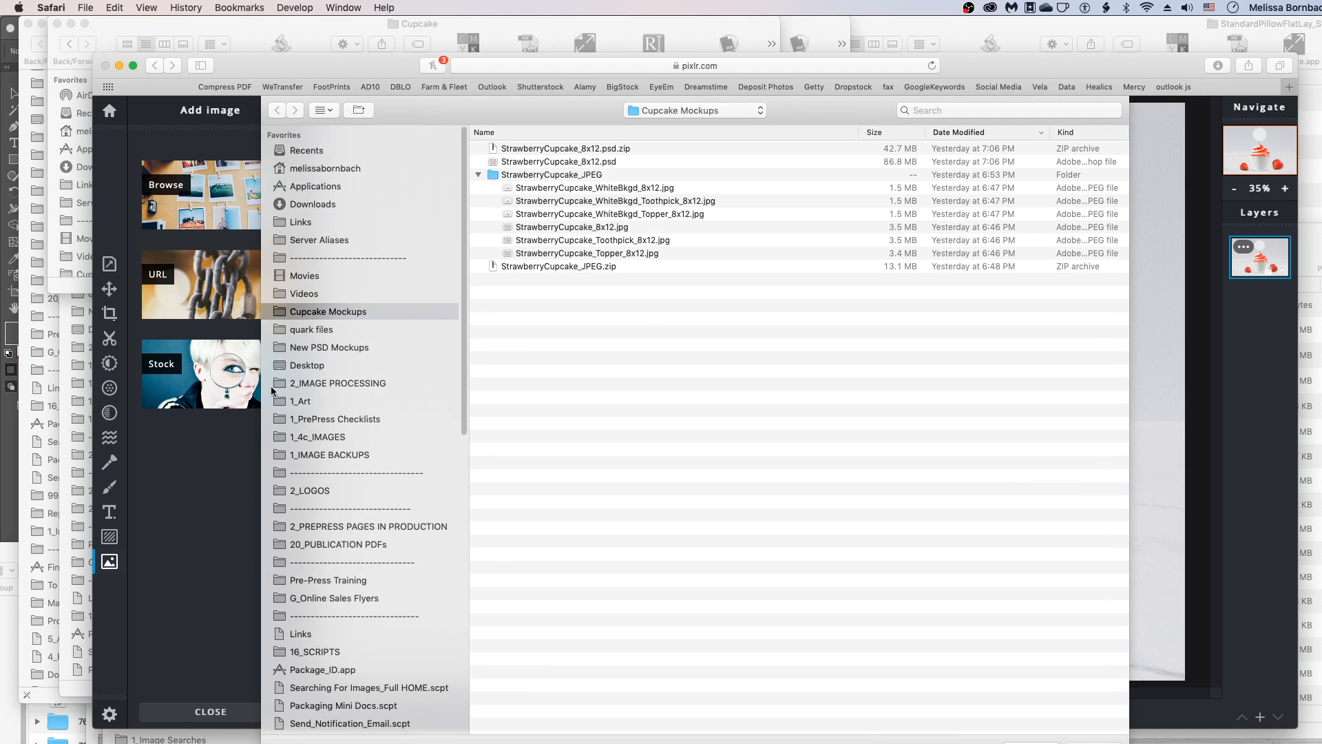
left_click(304, 403)
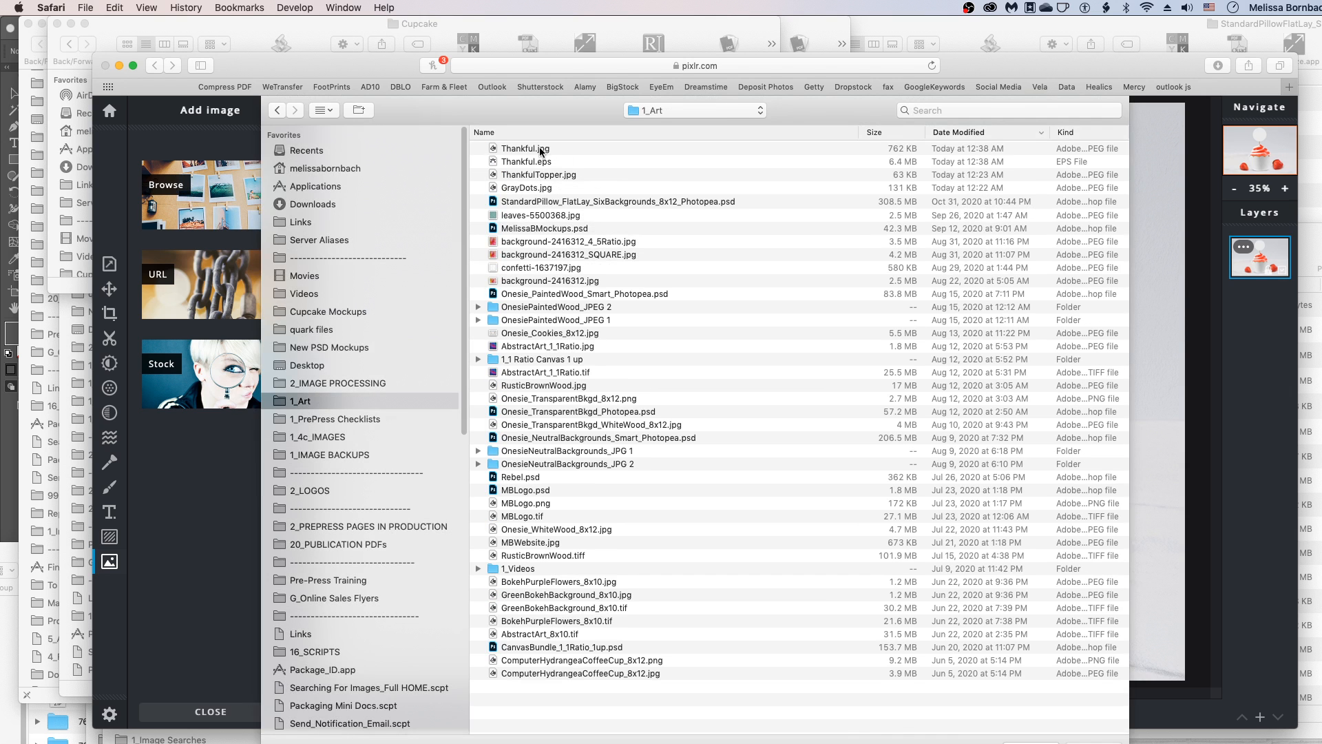
left_click(528, 149)
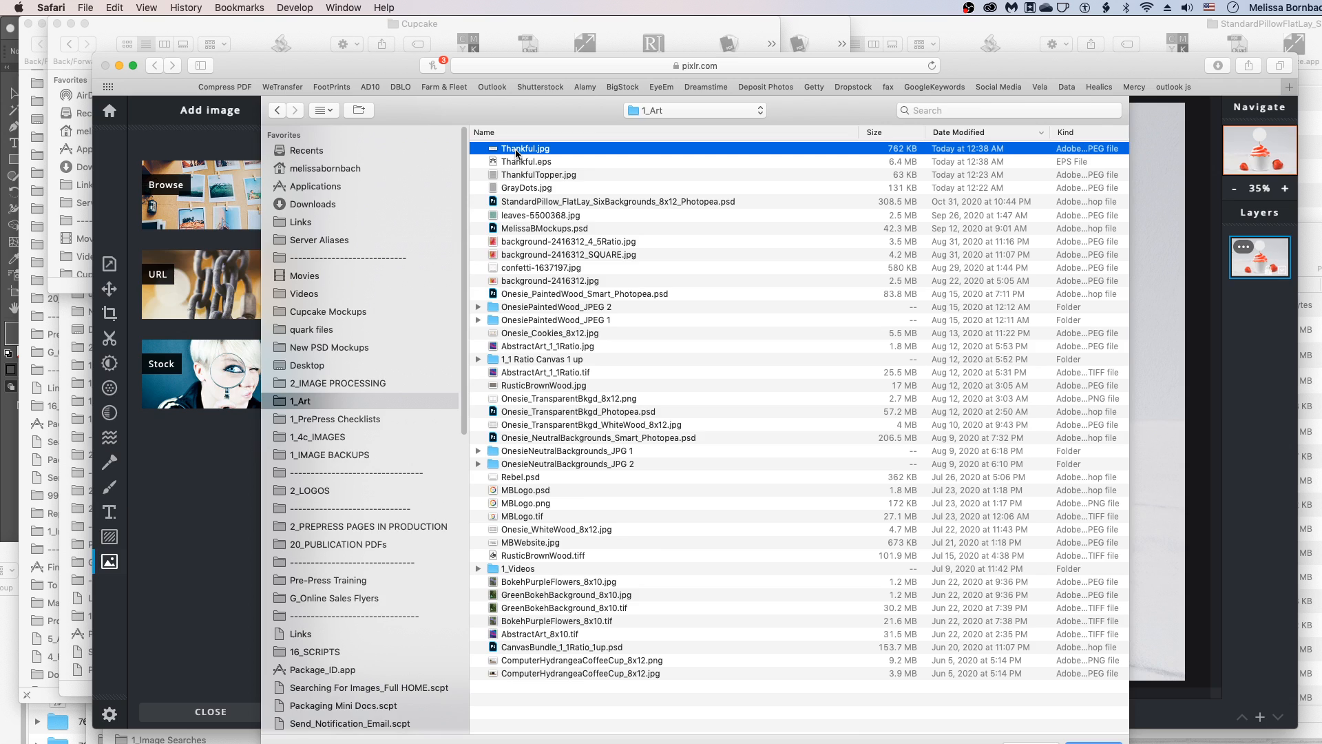
double_click(517, 153)
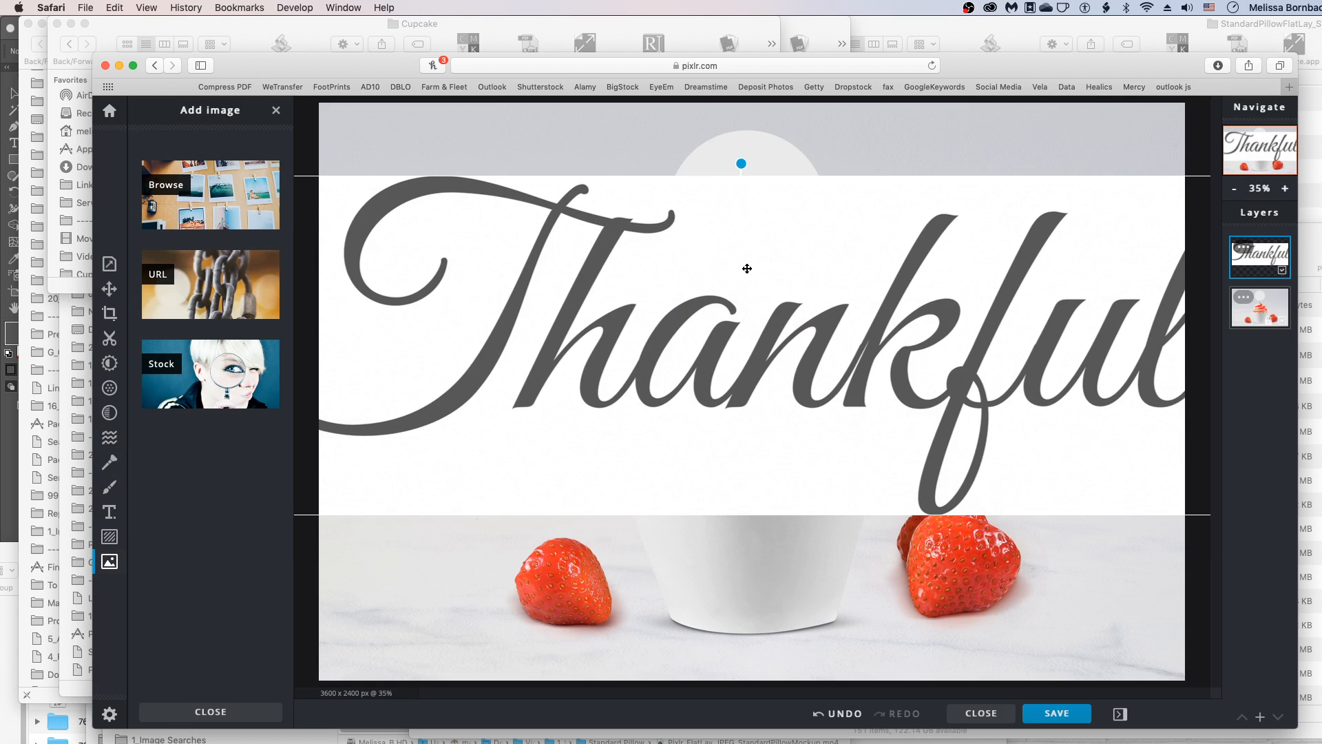
Shrink the Thankful artwork to fit the round cupcake topper and center it on the circle
scroll(745, 268, "down", 3)
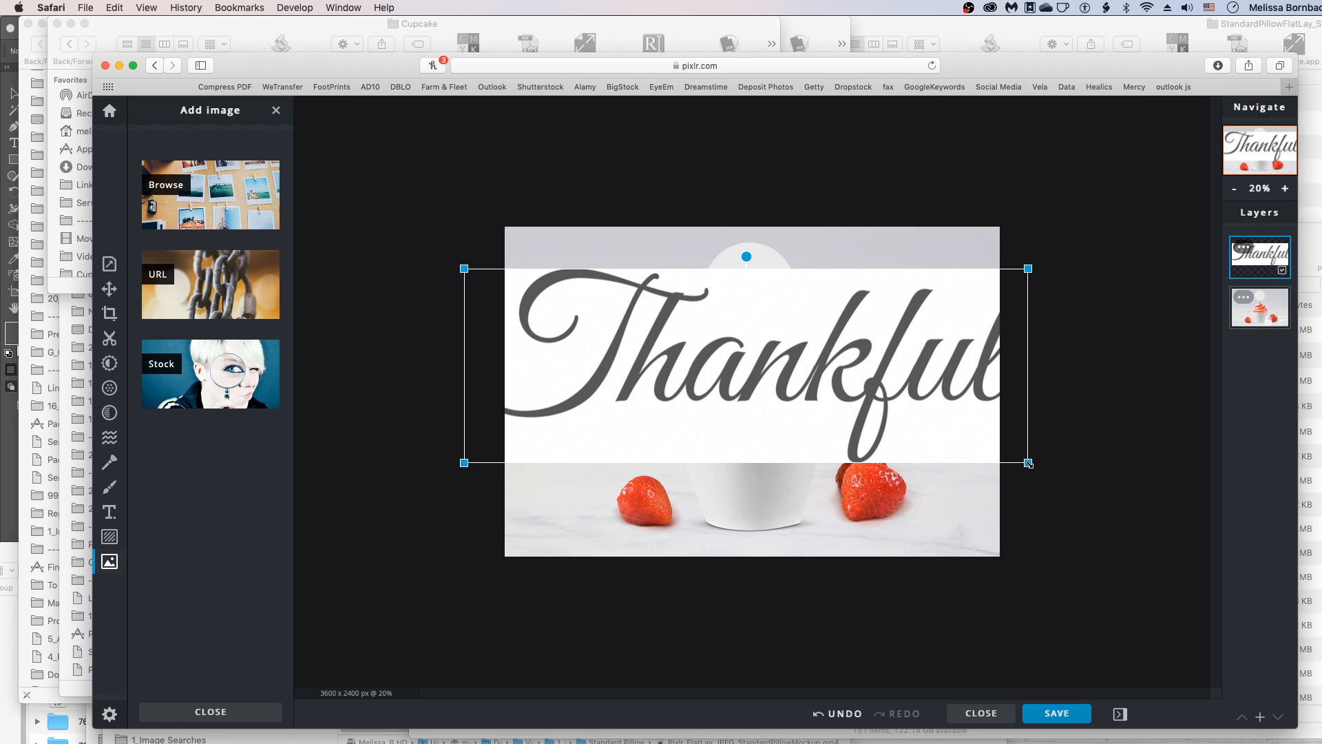
left_click_drag(1029, 463, 610, 286)
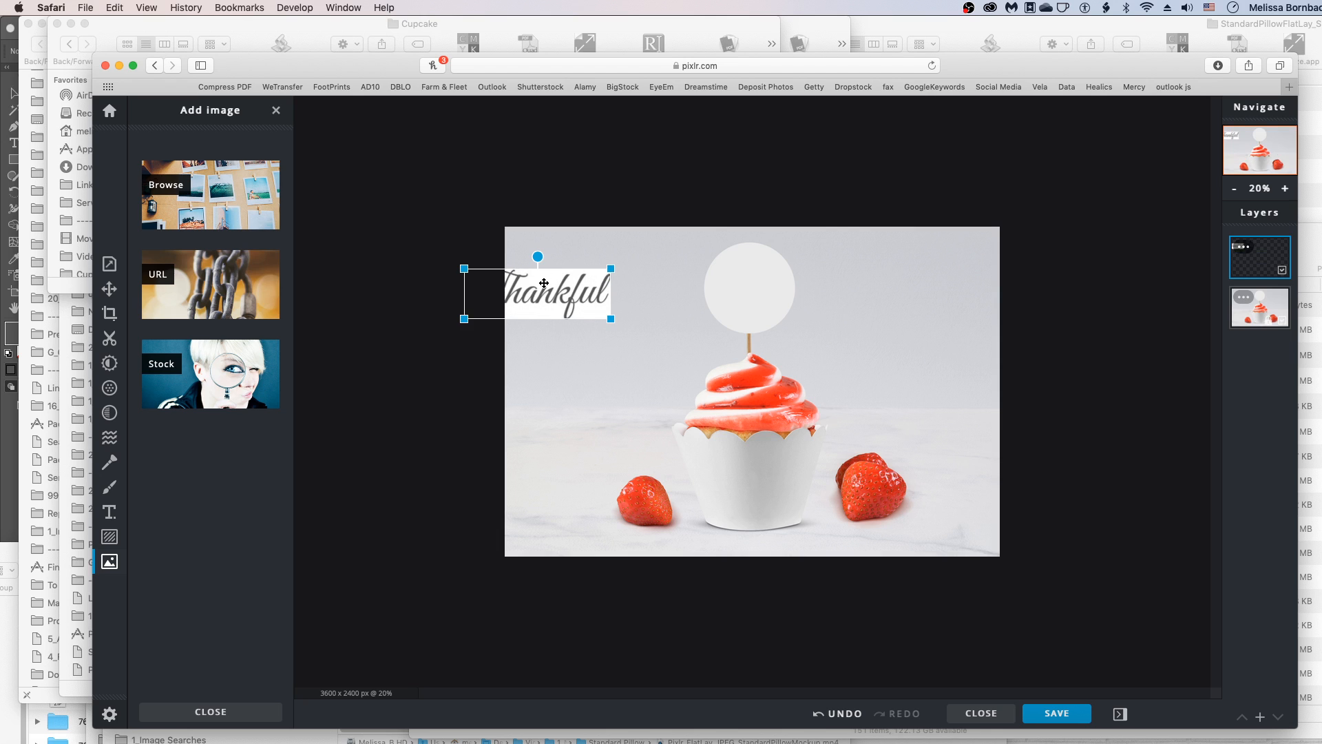
left_click_drag(544, 284, 686, 278)
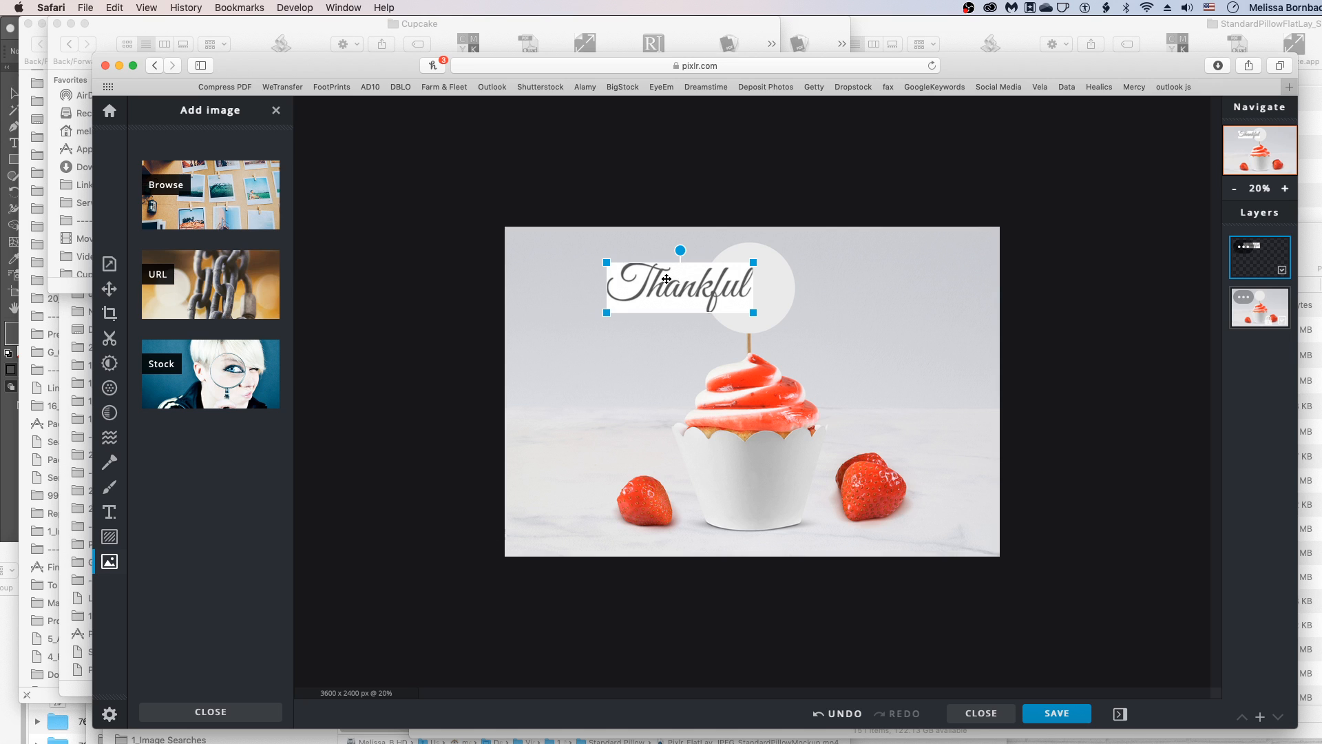
left_click_drag(667, 278, 781, 300)
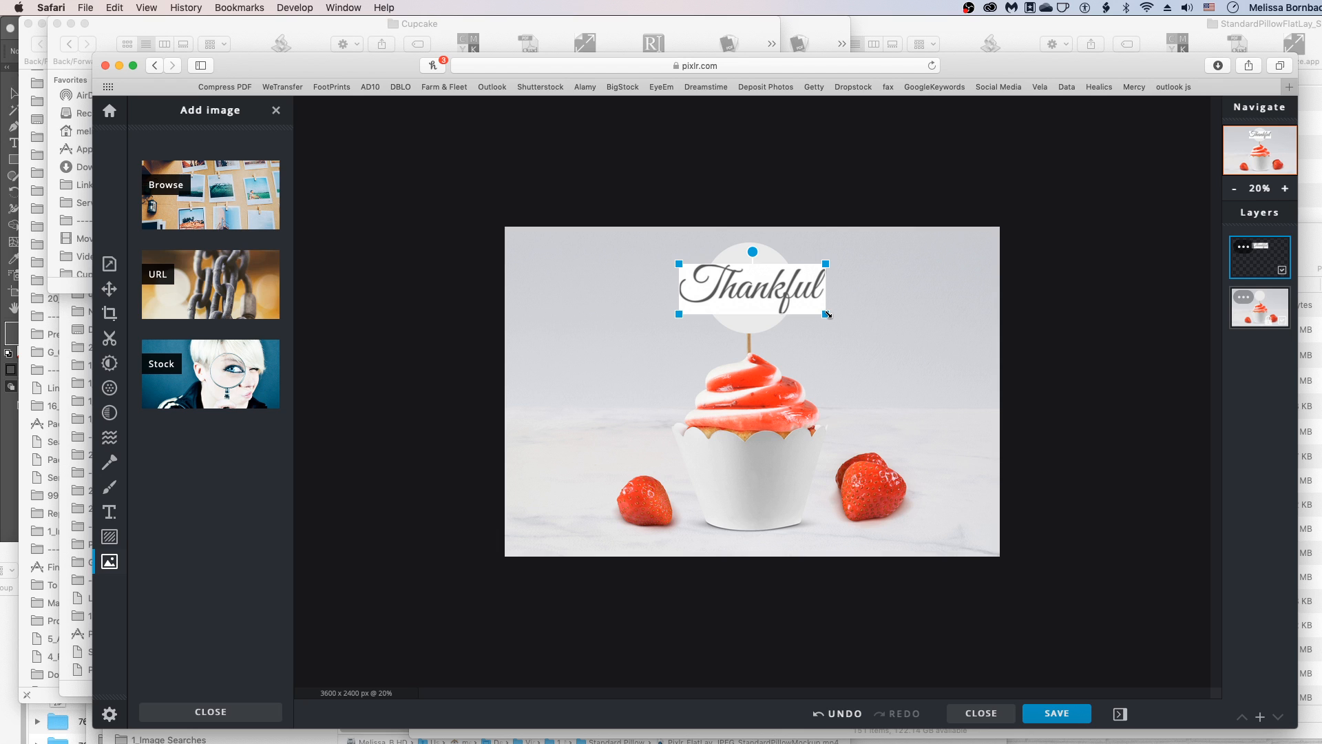
left_click_drag(827, 315, 727, 284)
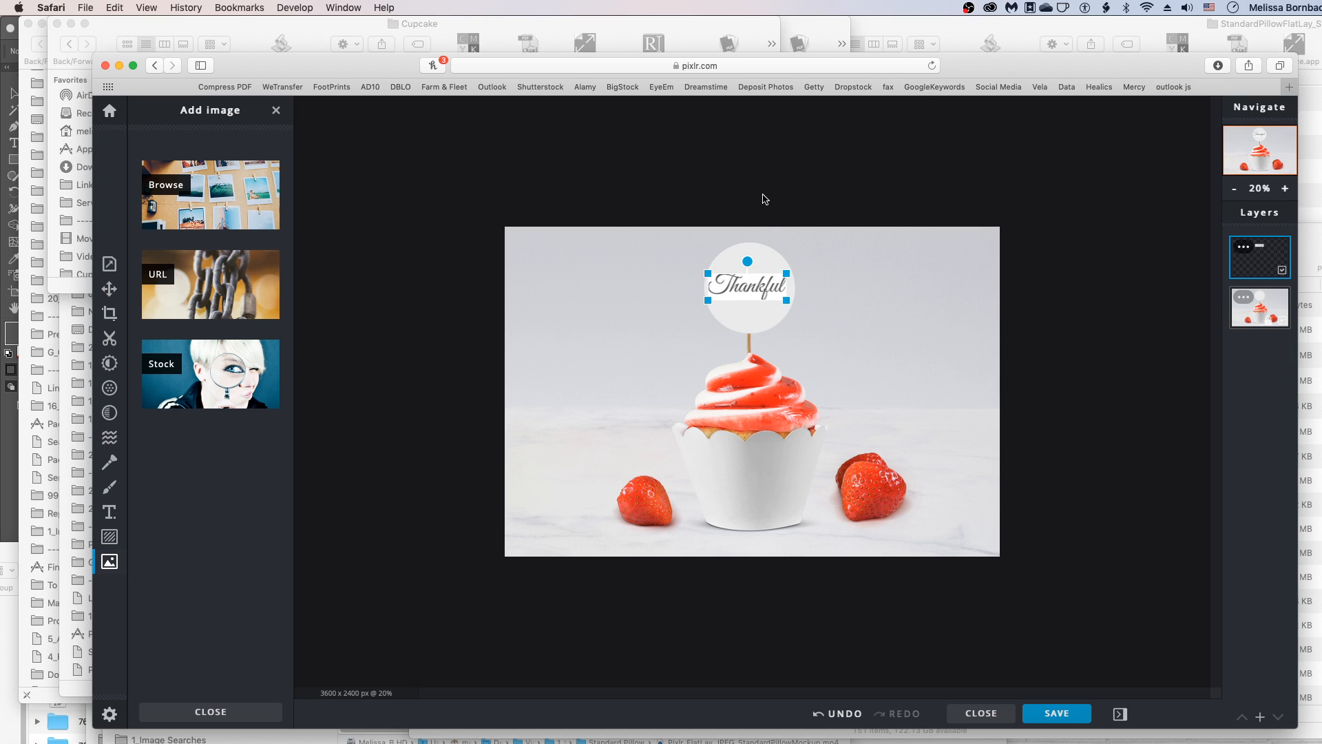
left_click(768, 227)
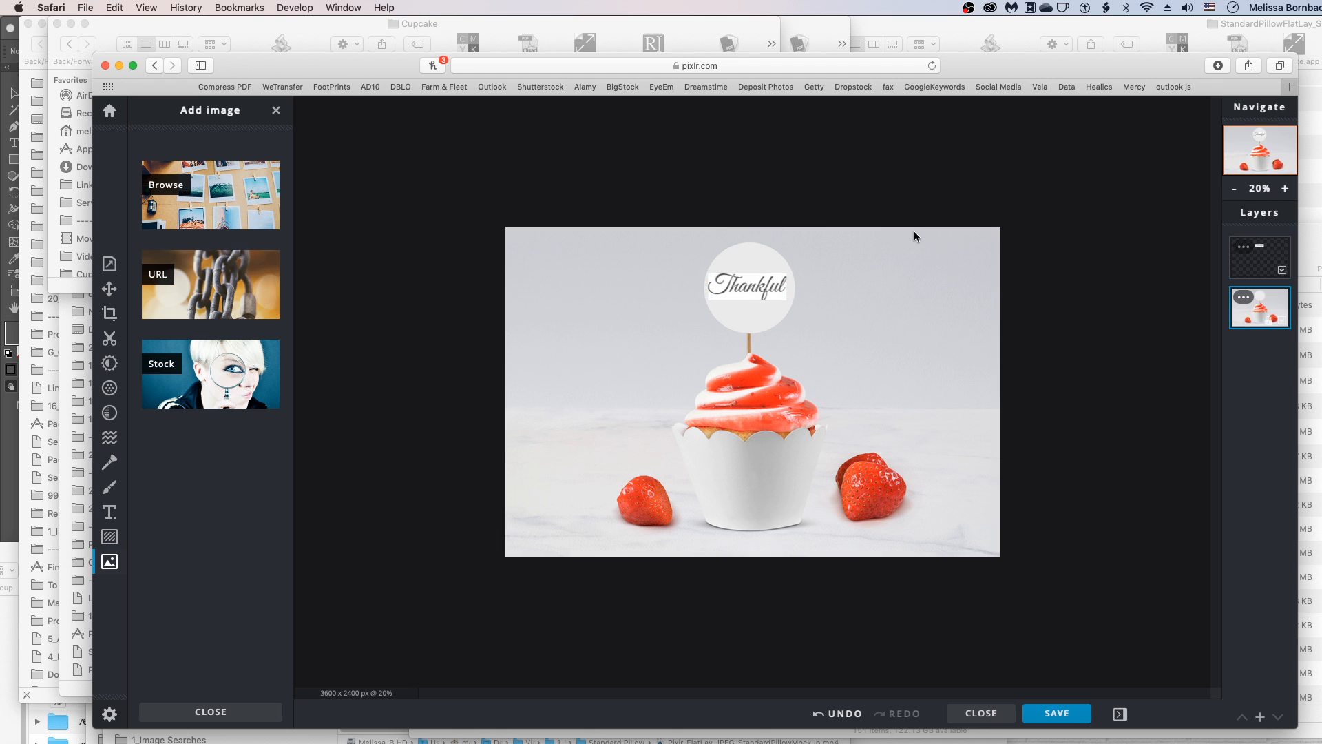
Set the Thankful layer's blend mode to Multiply and close its layer settings
left_click(1244, 248)
left_click(1244, 248)
left_click(1244, 248)
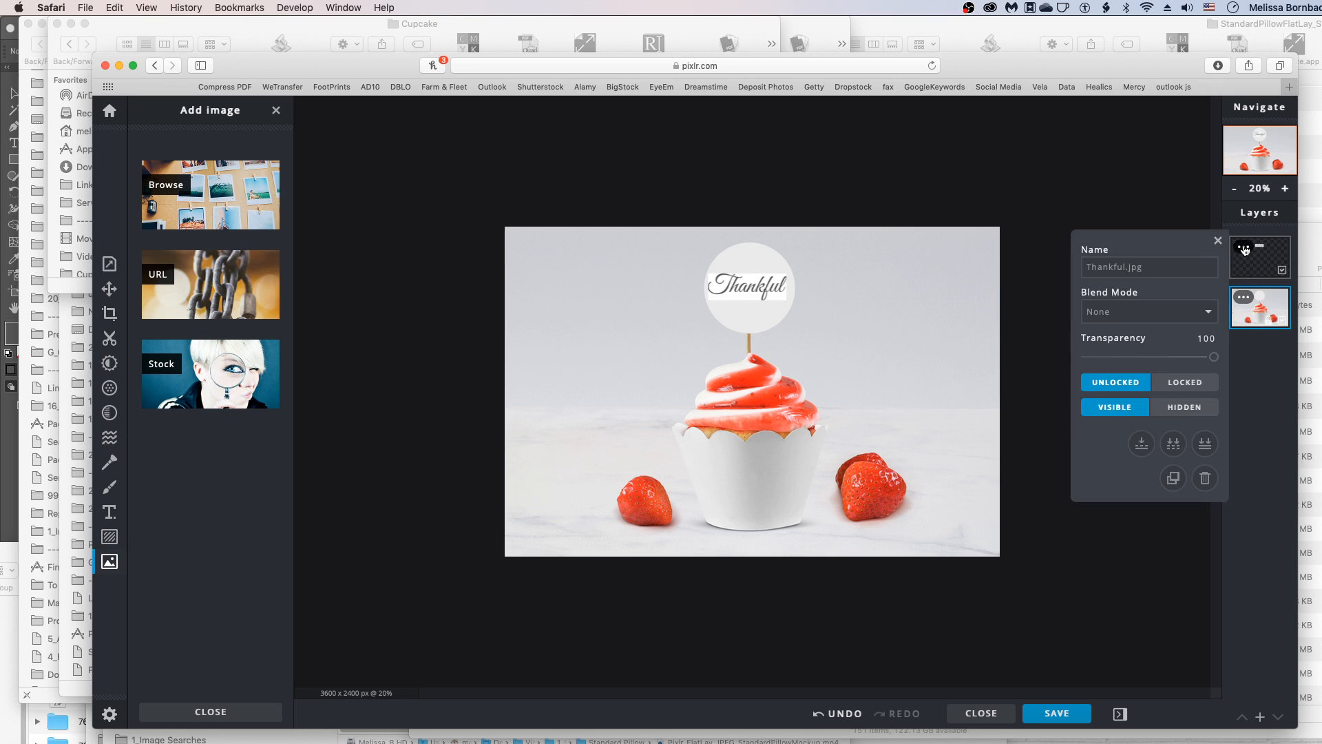
left_click(1135, 314)
left_click(1118, 325)
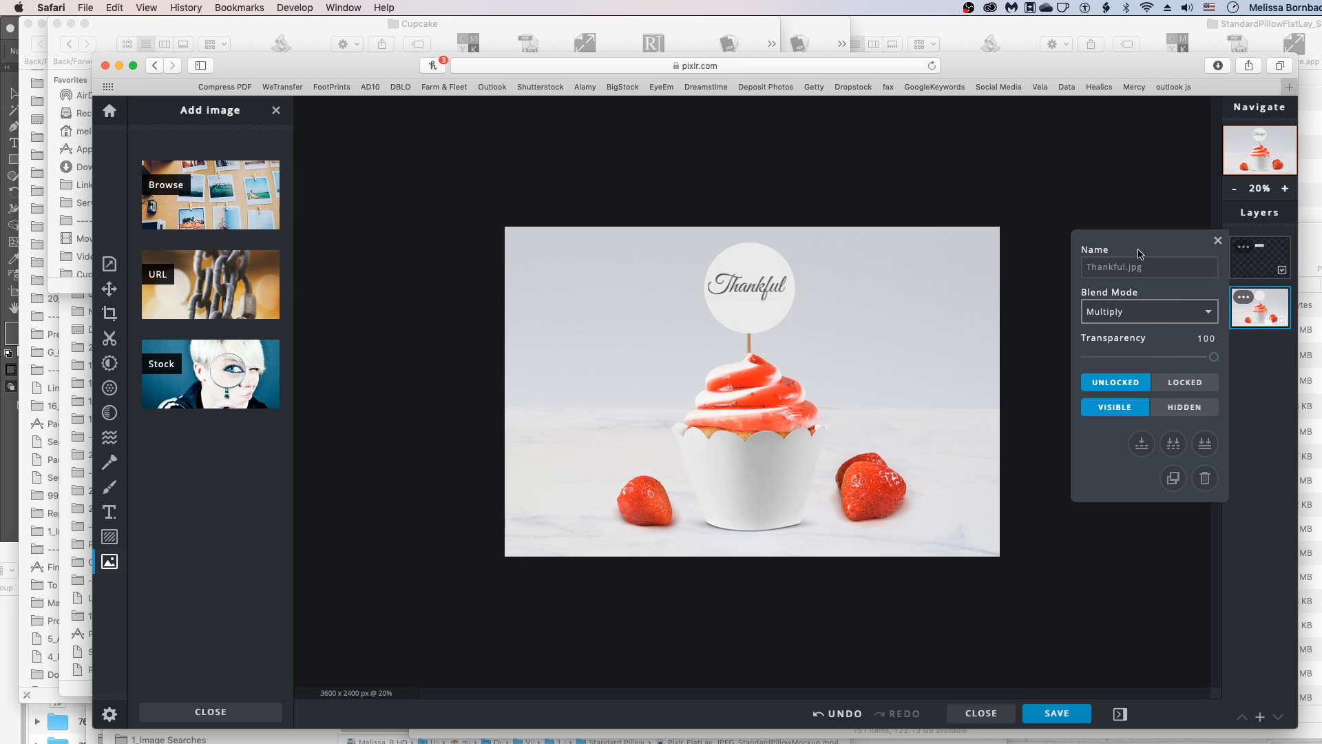
left_click(1218, 241)
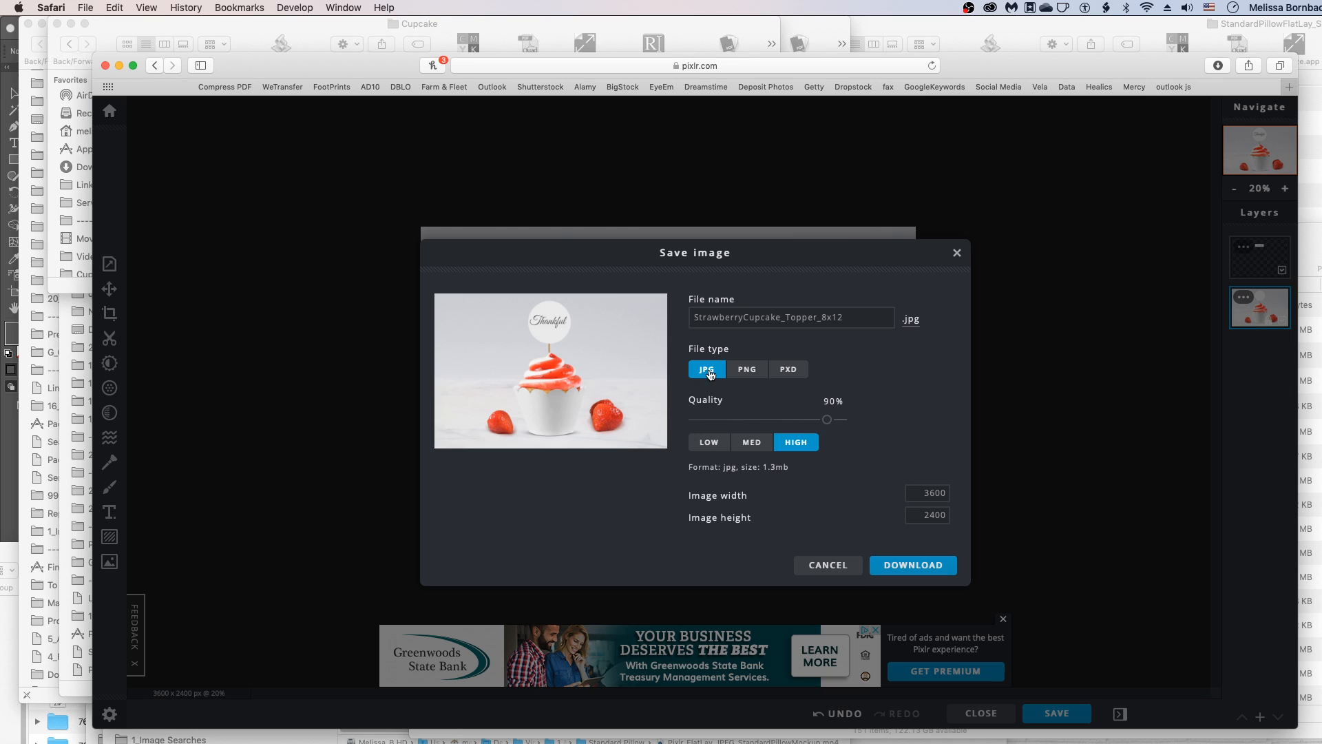
Raise the JPG quality, download the mockup as StrawberryCupcake_Topper_8x12 at 3600 x 2400 px, and close the save dialog
left_click(831, 422)
left_click_drag(831, 423, 906, 423)
left_click(910, 566)
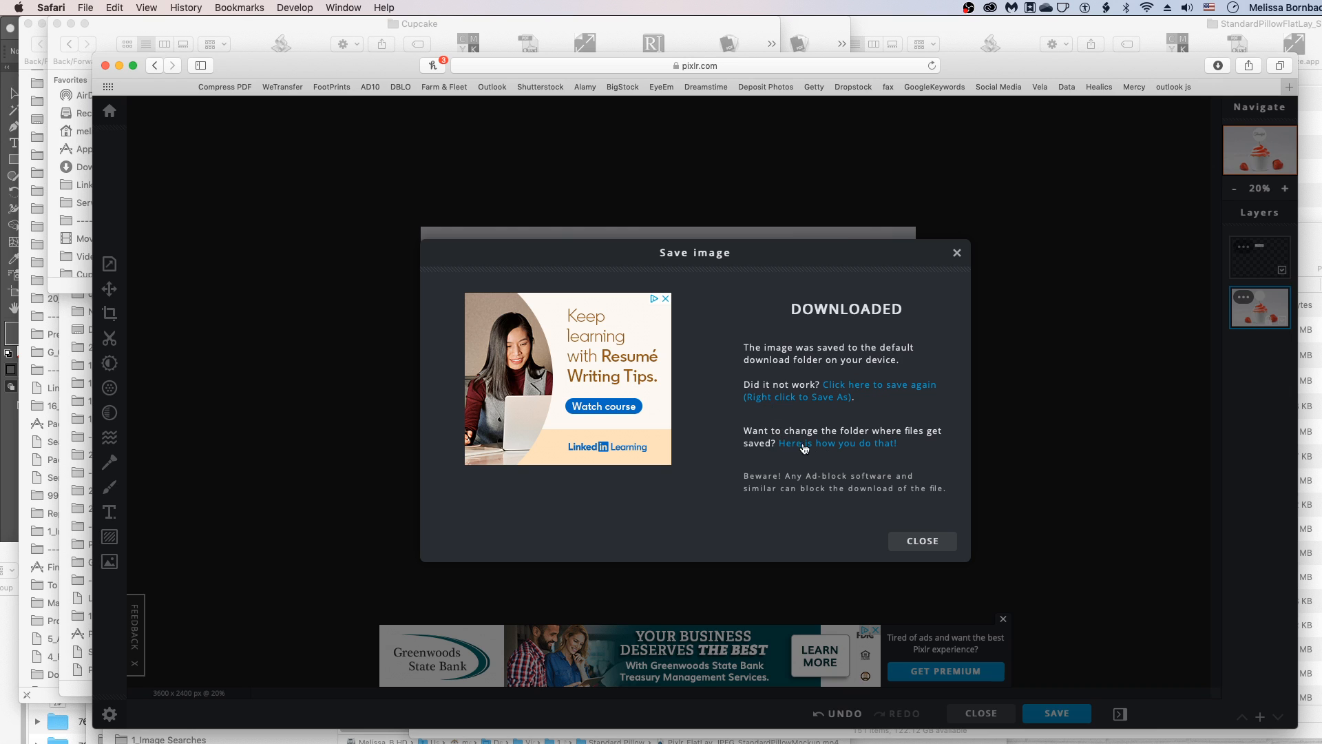
left_click(934, 543)
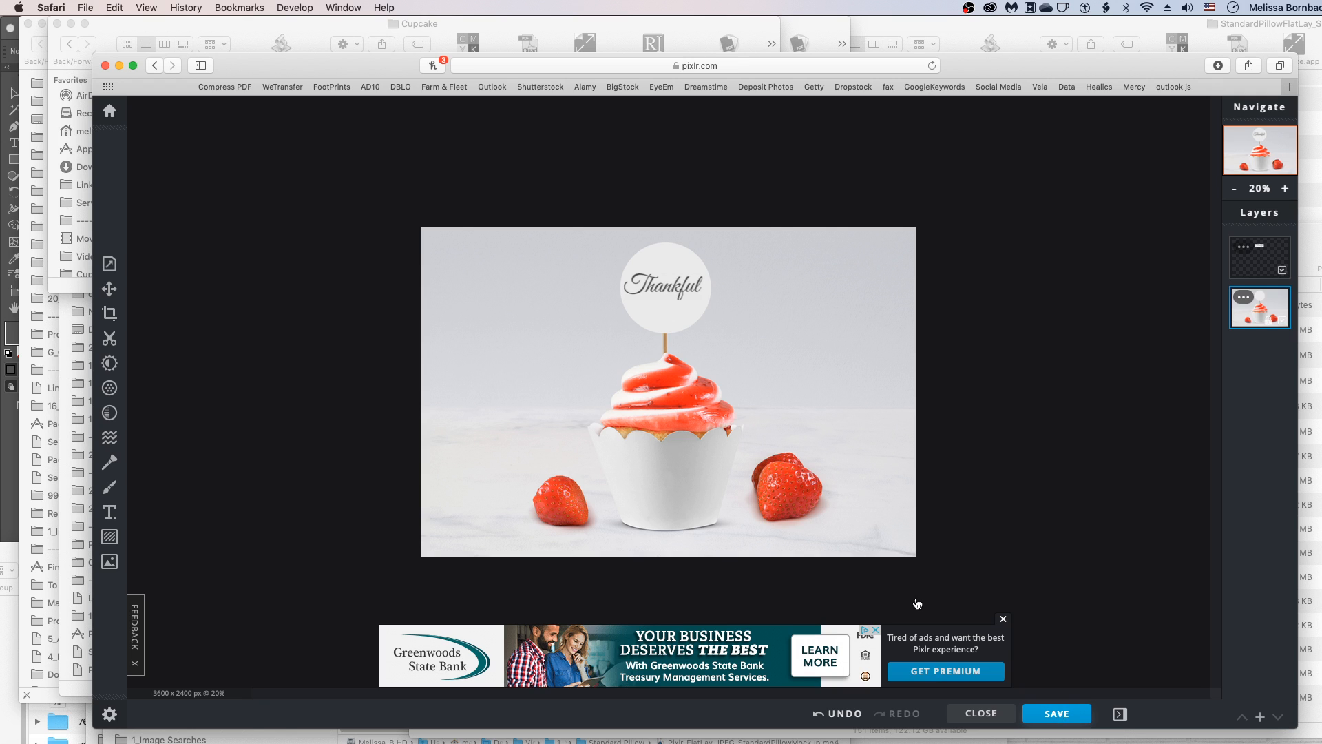
Review the image's save options without downloading it again, and switch to Photoshop
left_click(1059, 715)
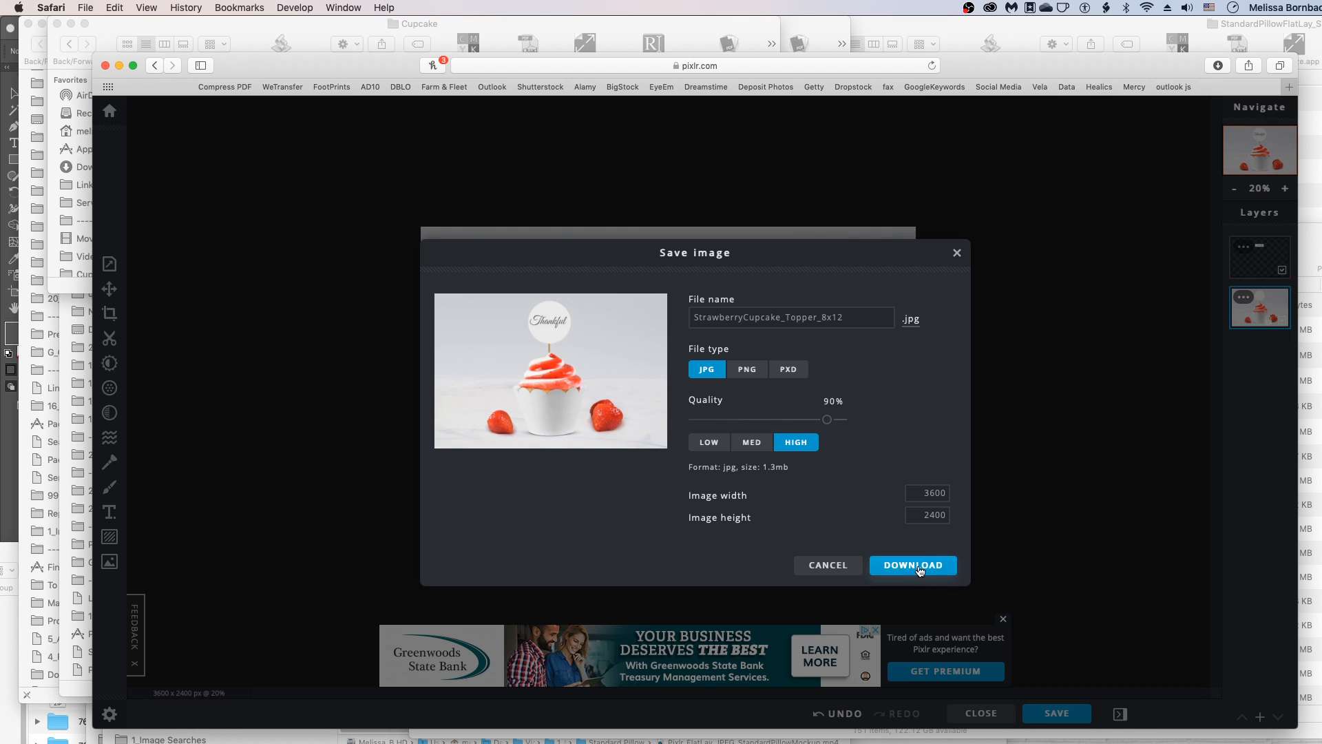
left_click(958, 252)
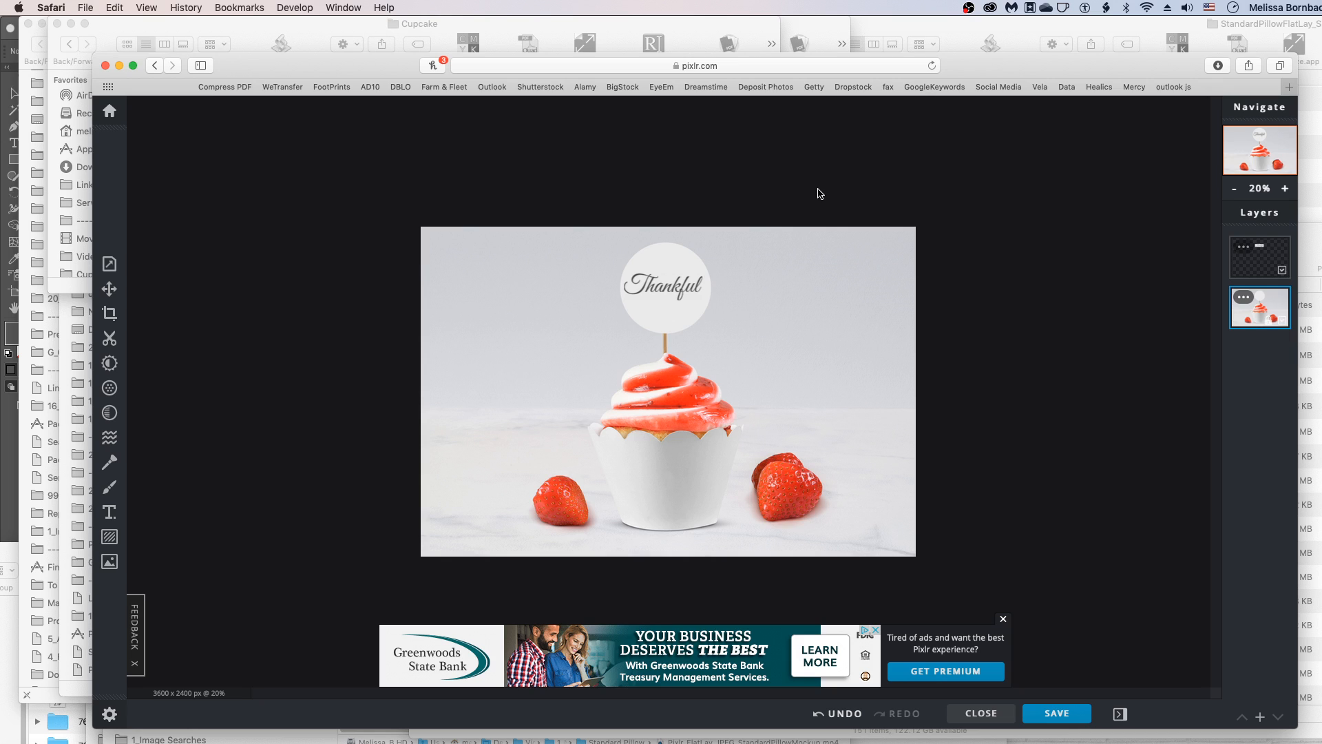
left_click(455, 743)
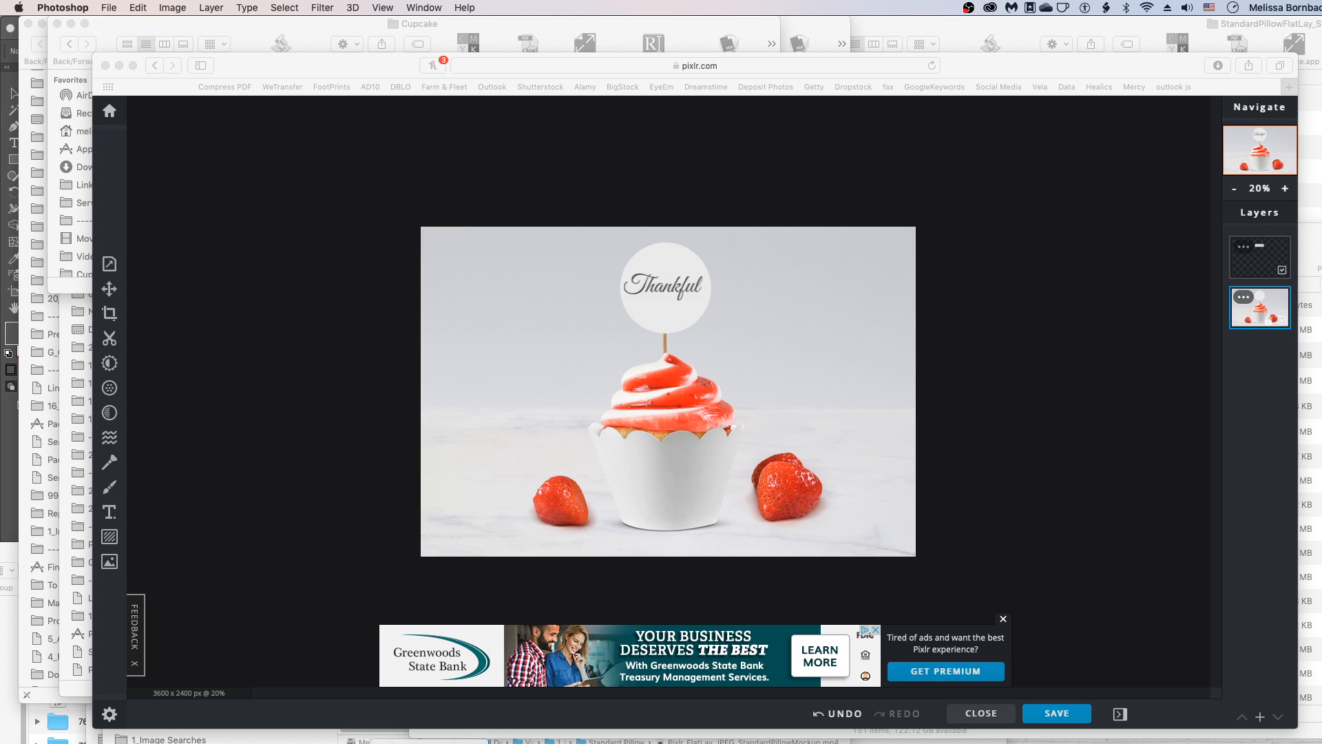